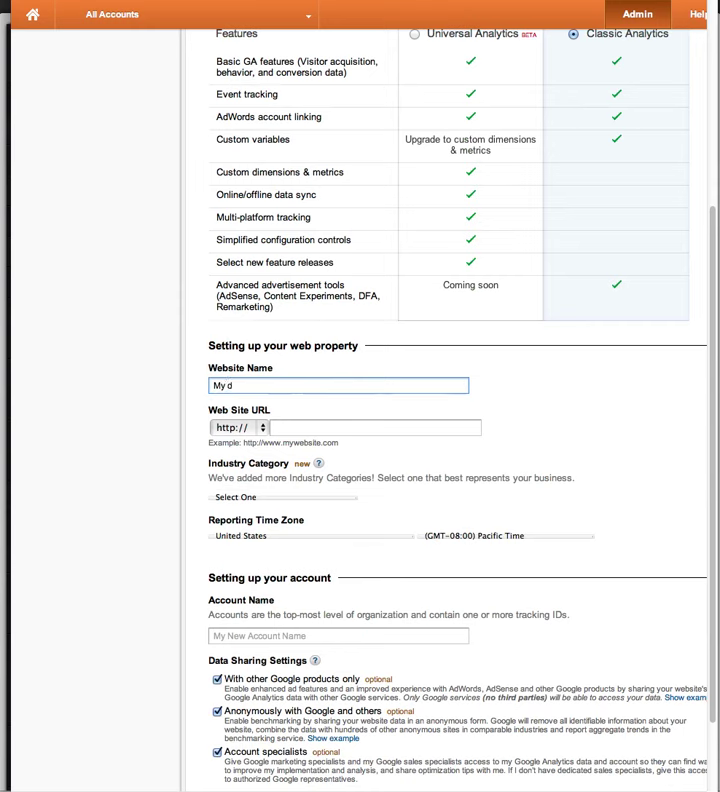
{"action": "type", "text": "mo"}
{"action": "left_click_drag", "start_coordinate": [260, 385], "coordinate": [213, 385]}
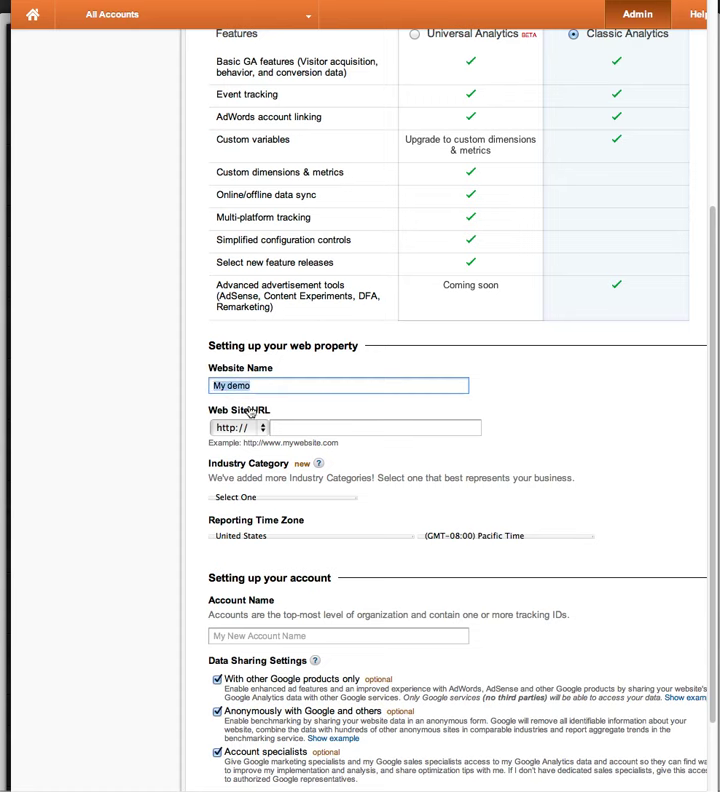
{"action": "left_click", "coordinate": [335, 427]}
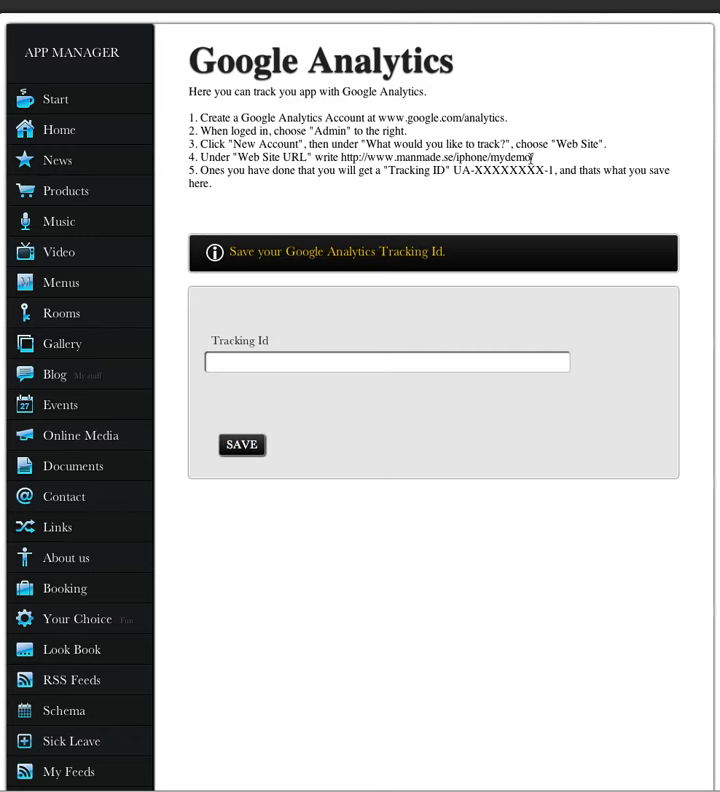
{"action": "left_click_drag", "start_coordinate": [534, 158], "coordinate": [342, 157]}
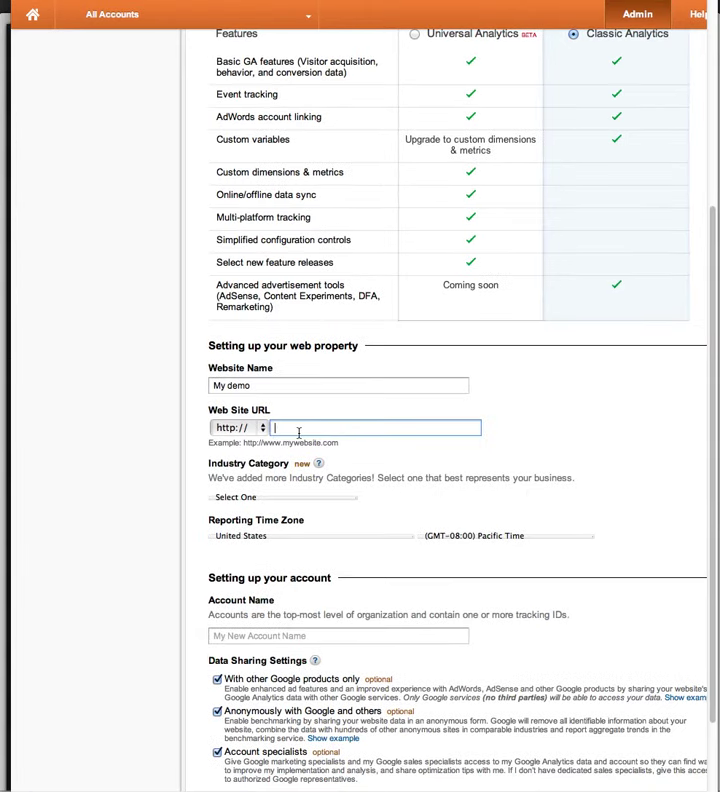
{"action": "type", "text": "http://www.manmade.se/iphone/mydemo/"}
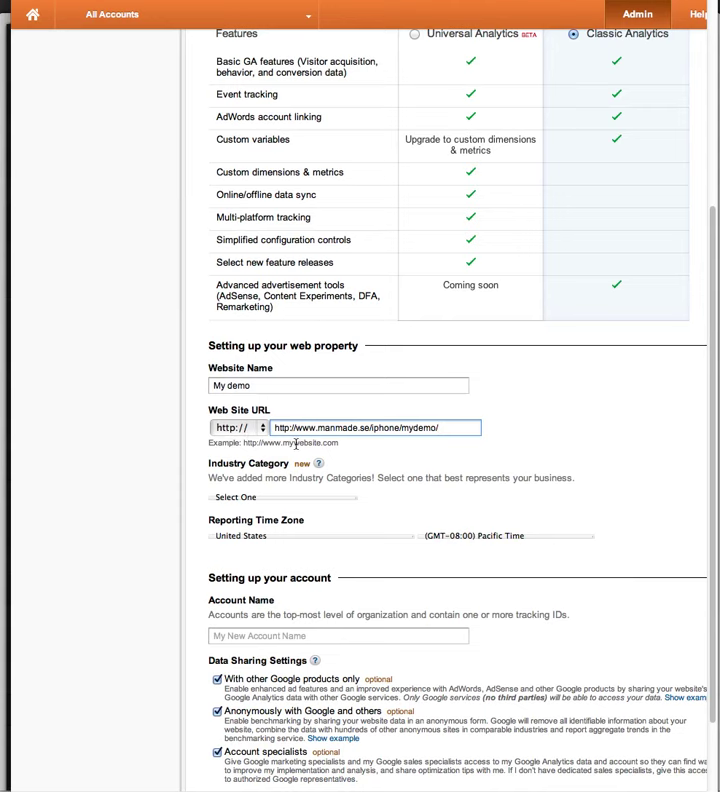
{"action": "key", "text": "BackSpace"}
{"action": "key", "text": "BackSpace"}
{"action": "key", "text": "BackSpace"}
{"action": "key", "text": "BackSpace"}
{"action": "key", "text": "BackSpace"}
{"action": "key", "text": "BackSpace"}
{"action": "key", "text": "BackSpace"}
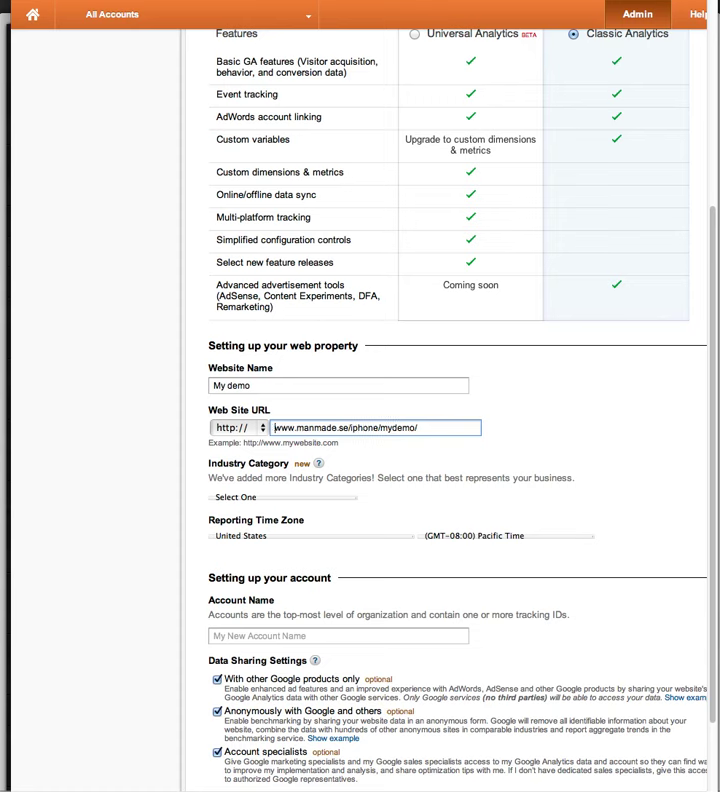
{"action": "left_click", "coordinate": [421, 428]}
Step: Set the industry category to Arts and Entertainment and the reporting time zone country to Sweden
{"action": "left_click", "coordinate": [323, 499]}
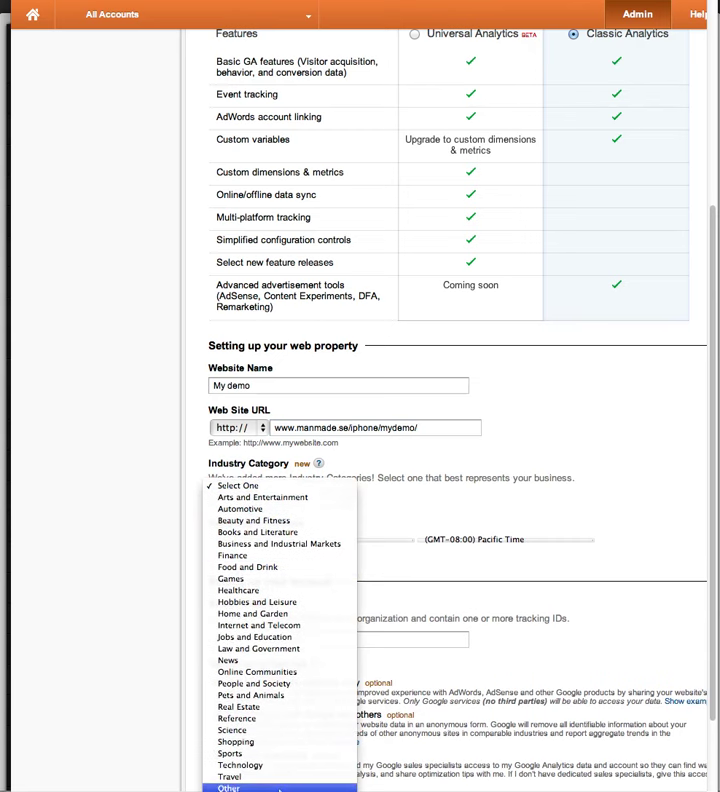
{"action": "left_click", "coordinate": [264, 500]}
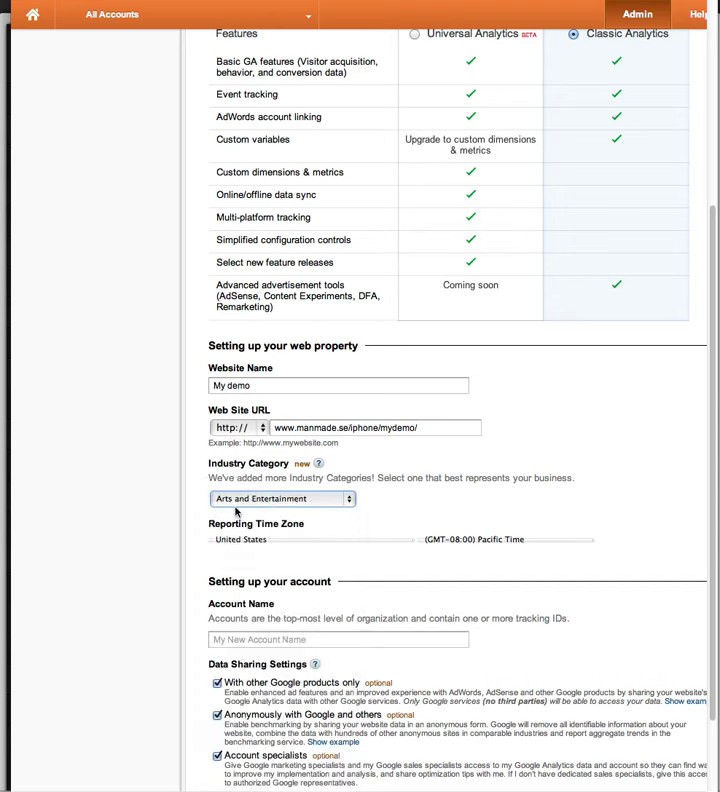
{"action": "left_click", "coordinate": [356, 545]}
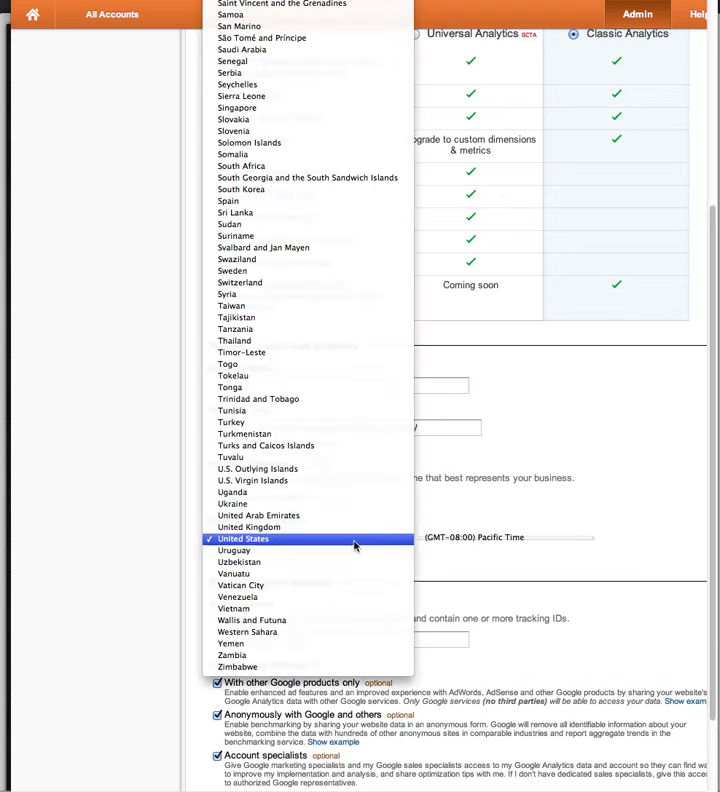
{"action": "left_click", "coordinate": [315, 272]}
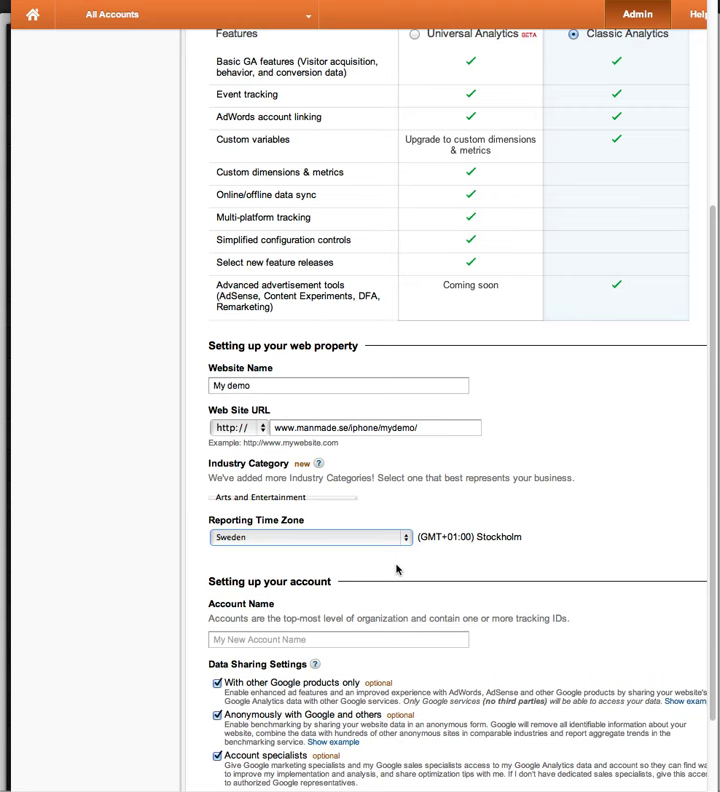
Step: Name the account My demo account and turn off all three data sharing settings
{"action": "scroll", "coordinate": [397, 570], "scroll_direction": "down", "scroll_amount": 3}
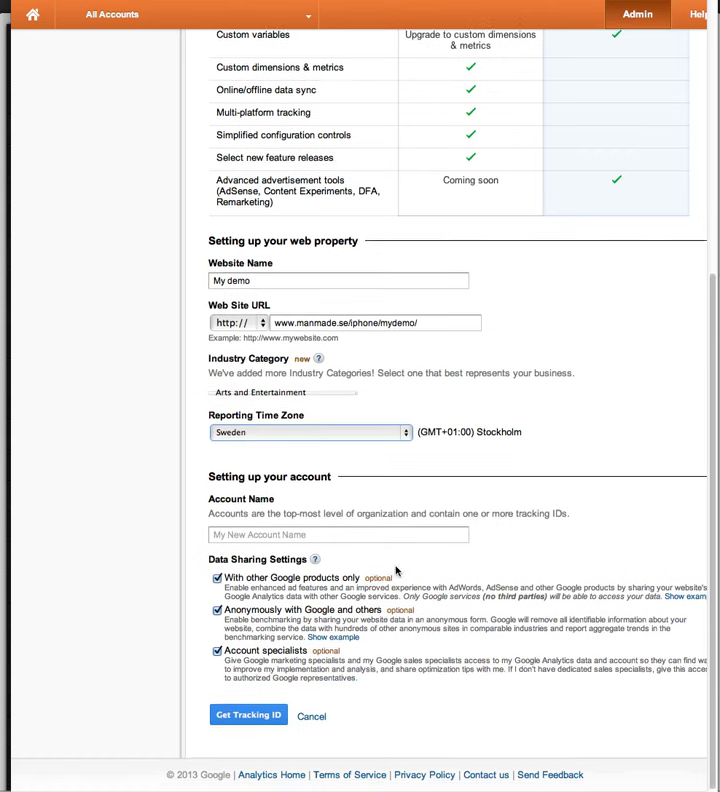
{"action": "left_click", "coordinate": [343, 534]}
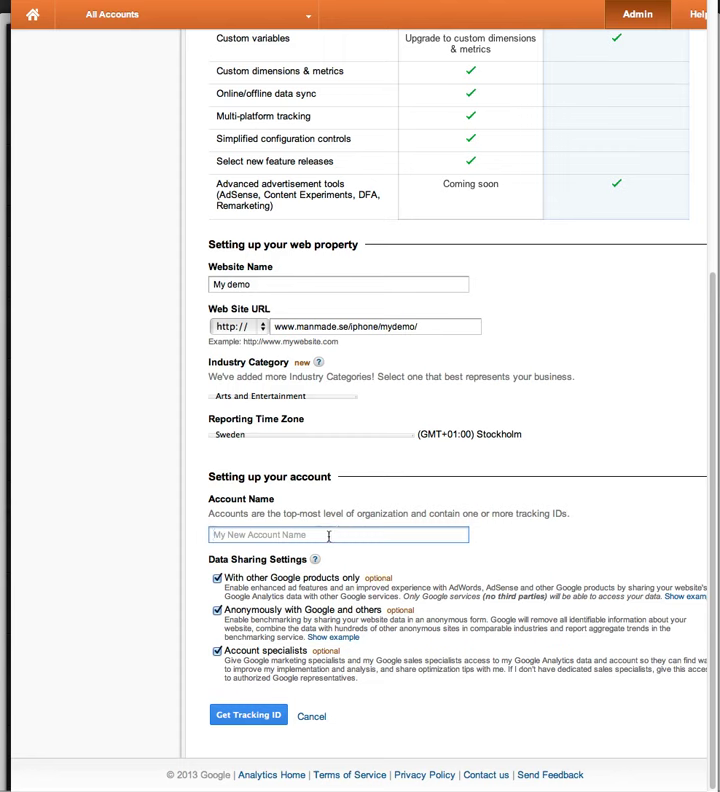
{"action": "type", "text": "My demo account"}
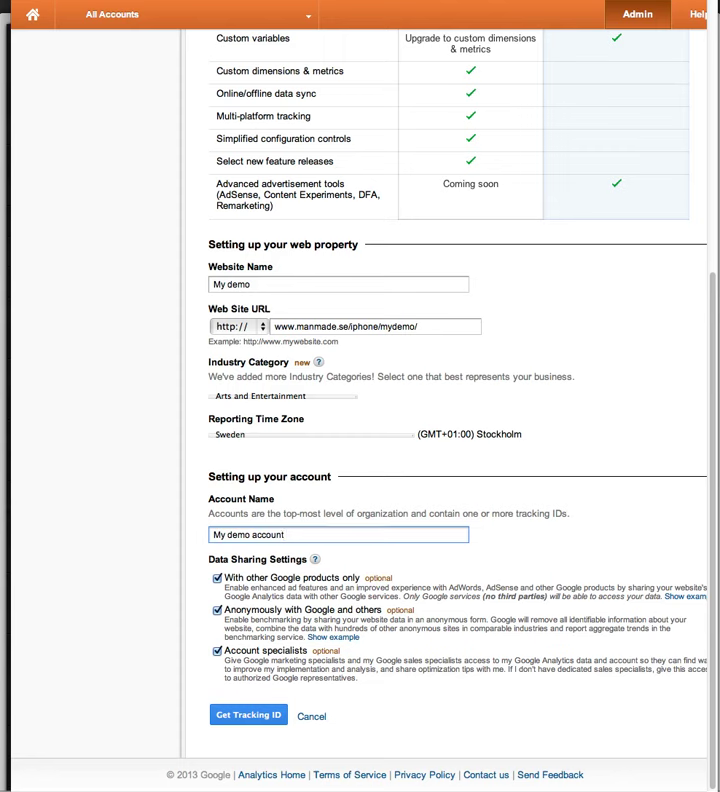
{"action": "left_click", "coordinate": [218, 579]}
{"action": "left_click", "coordinate": [217, 610]}
{"action": "left_click", "coordinate": [217, 651]}
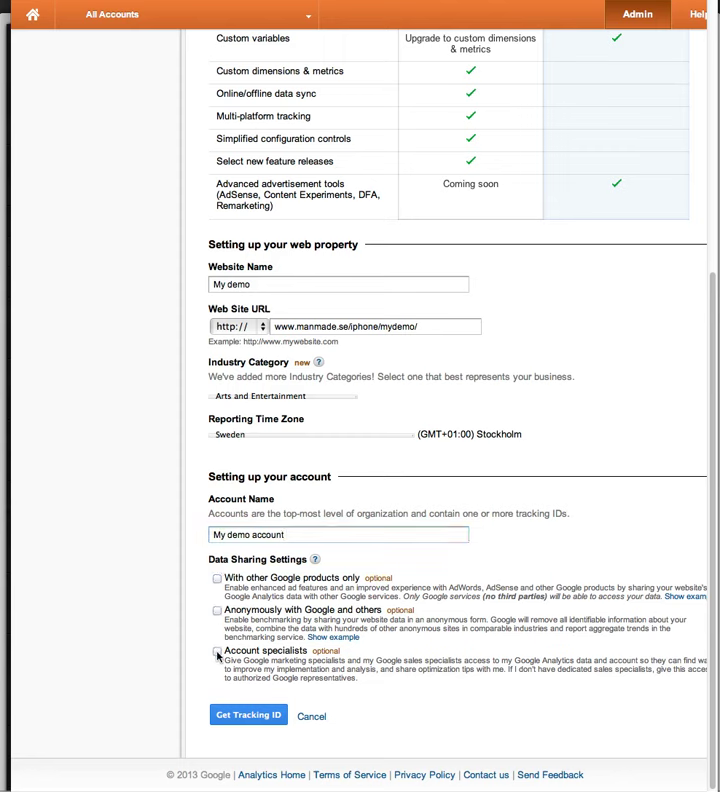
Step: Request the tracking ID and accept the Google Analytics Terms of Service Agreement
{"action": "left_click", "coordinate": [250, 716]}
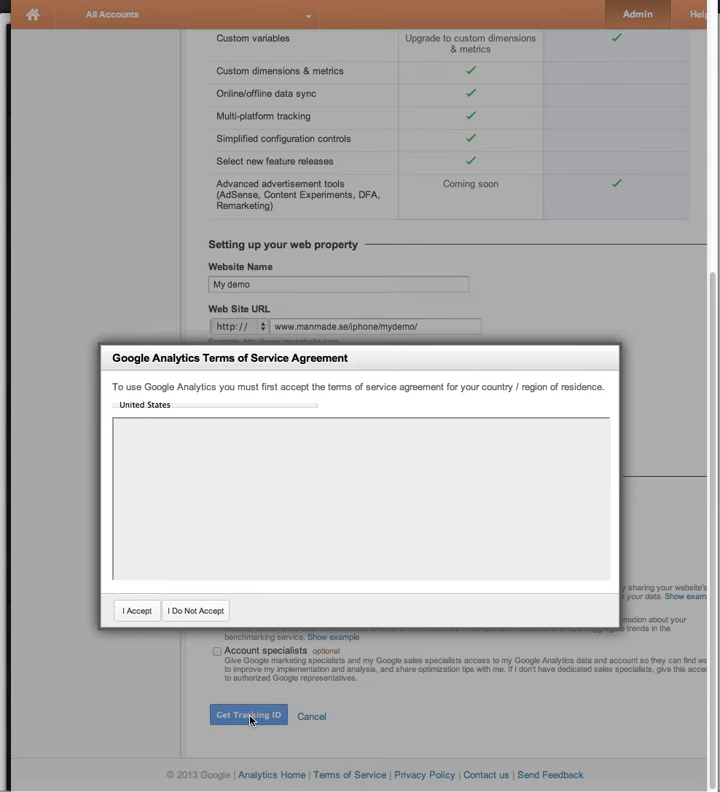
{"action": "left_click", "coordinate": [130, 609]}
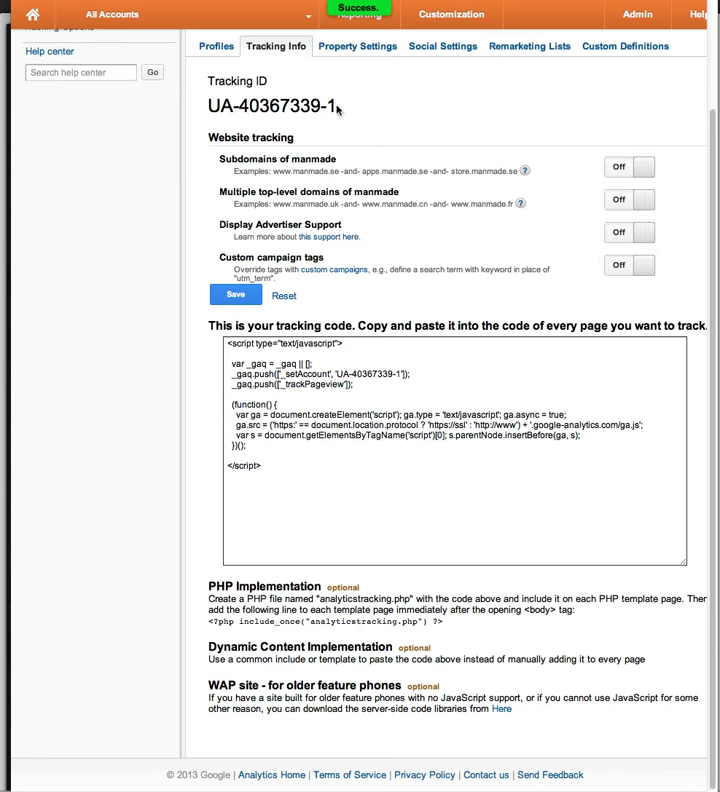
Step: Copy the new property's tracking ID into the Tracking Id field of the App Manager's Google Analytics page and save it
{"action": "left_click_drag", "start_coordinate": [335, 106], "coordinate": [207, 104]}
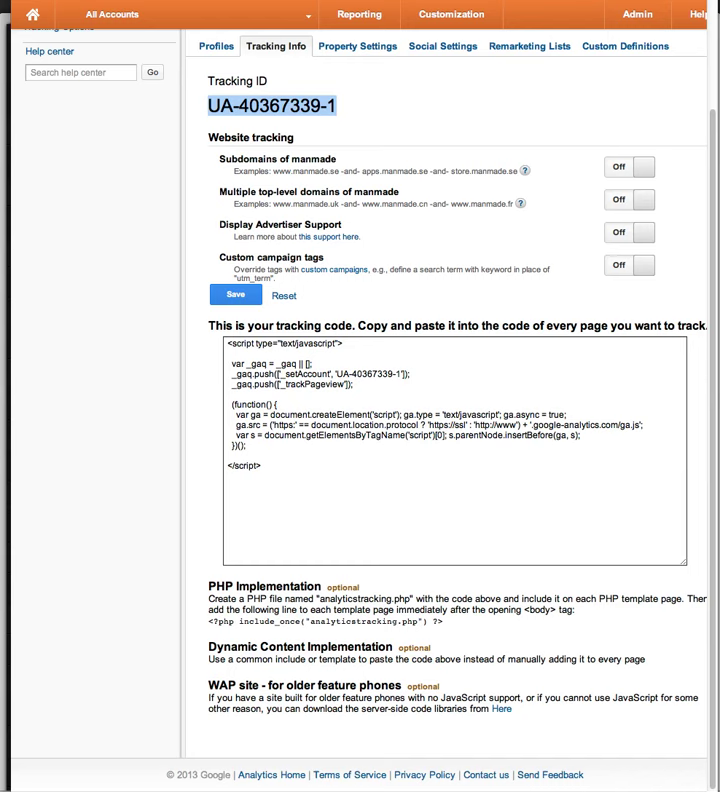
{"action": "key", "text": "super+Tab"}
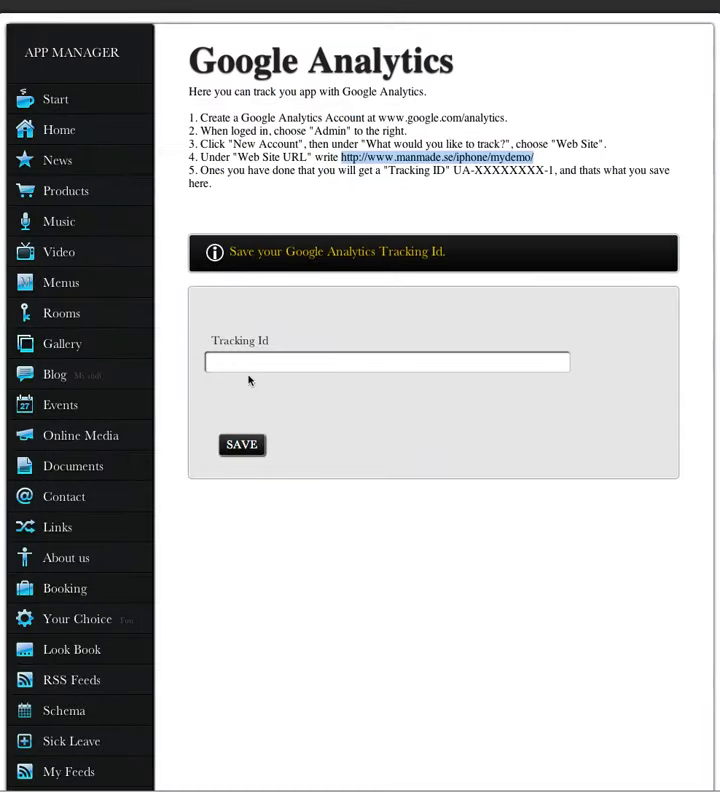
{"action": "left_click", "coordinate": [249, 361]}
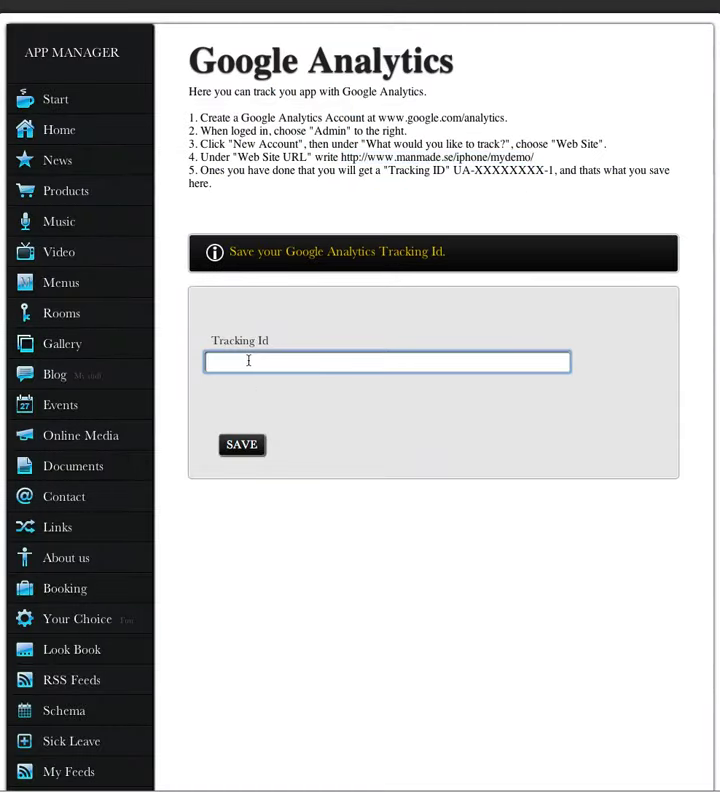
{"action": "type", "text": "UA-40567339-1"}
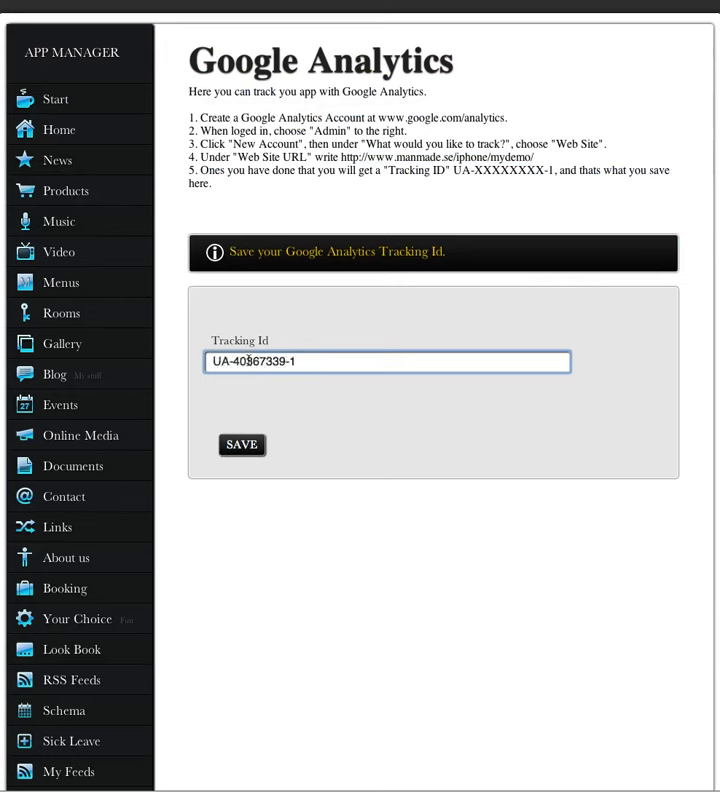
{"action": "left_click", "coordinate": [250, 447]}
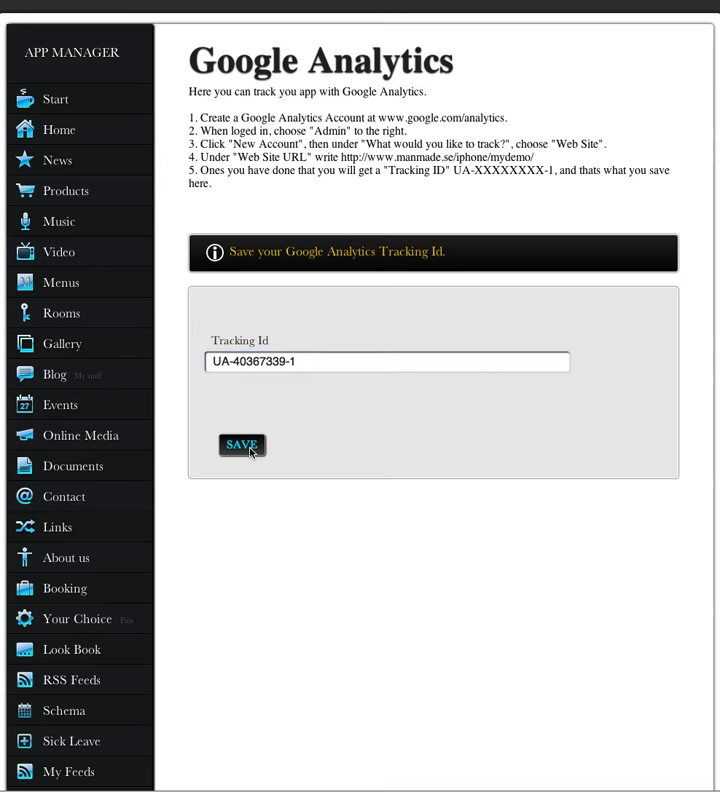
{"action": "left_click", "coordinate": [296, 362]}
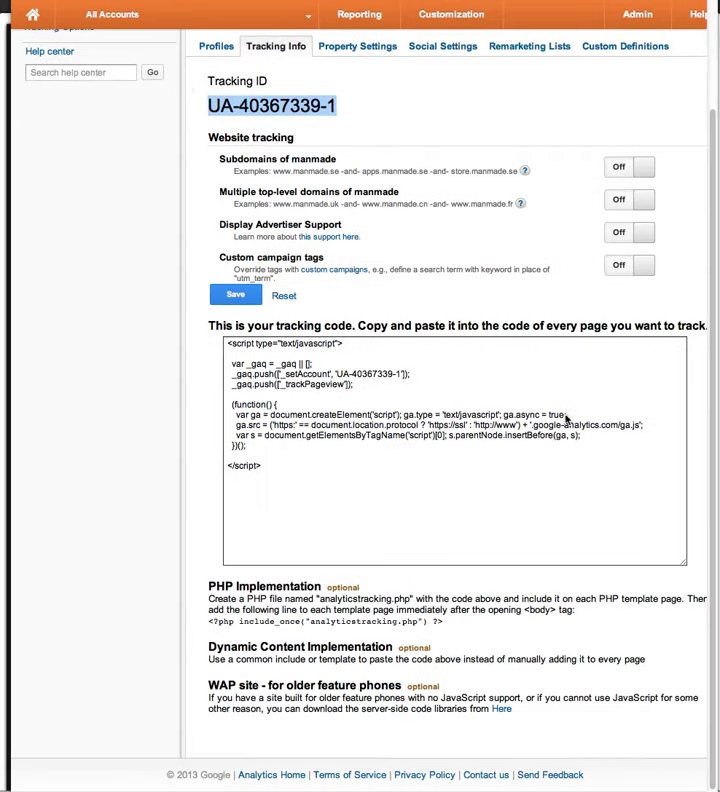
Step: Switch back to Google Analytics and look through the list of all accounts for the new demo account
{"action": "left_click", "coordinate": [128, 17]}
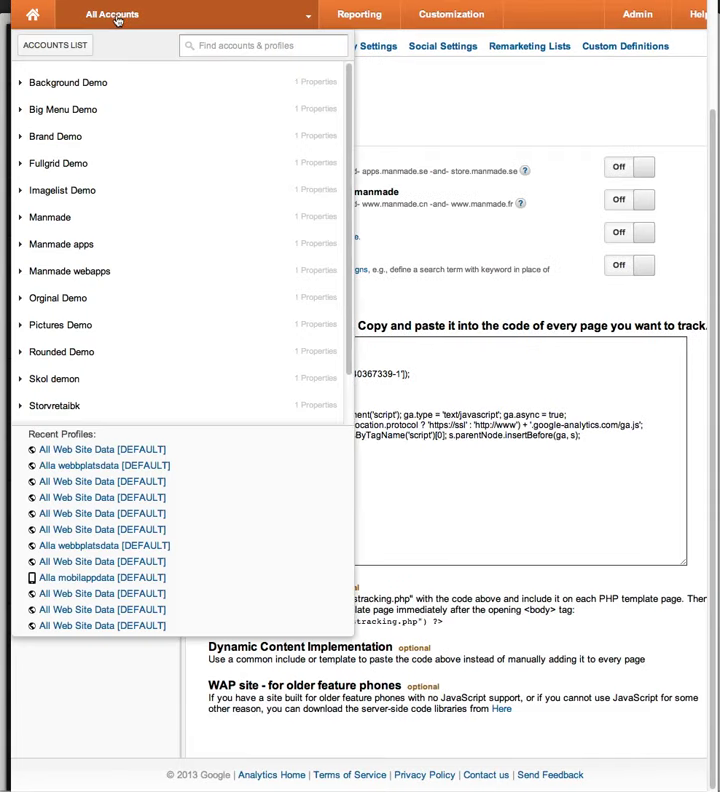
{"action": "scroll", "coordinate": [111, 145], "scroll_direction": "down", "scroll_amount": 2}
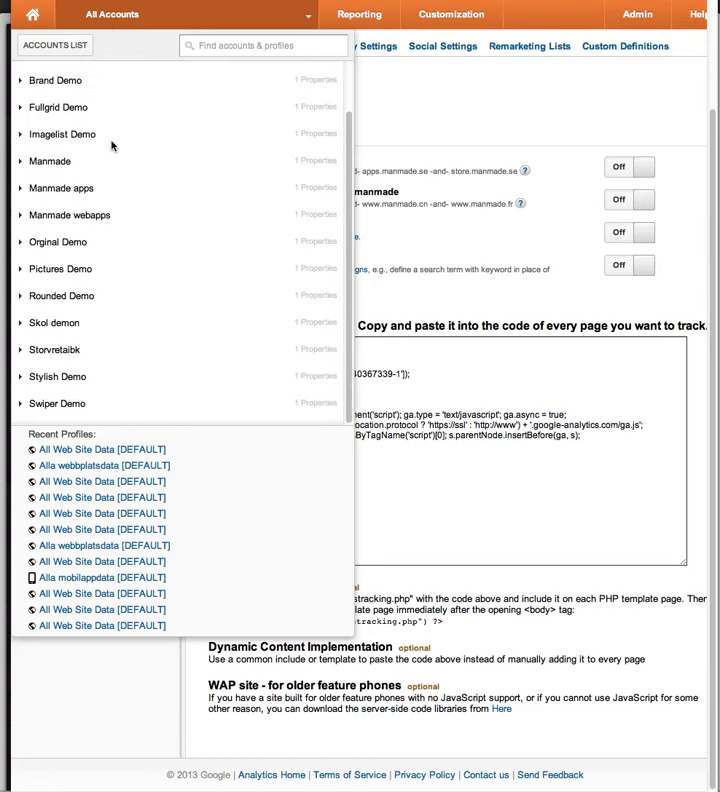
{"action": "scroll", "coordinate": [111, 145], "scroll_direction": "up", "scroll_amount": 4}
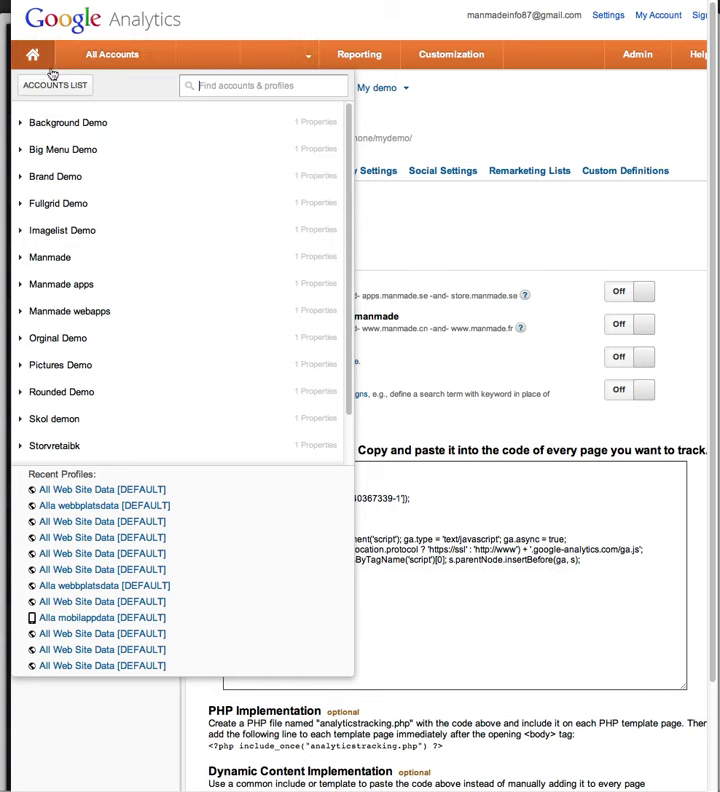
{"action": "scroll", "coordinate": [73, 168], "scroll_direction": "down", "scroll_amount": 1}
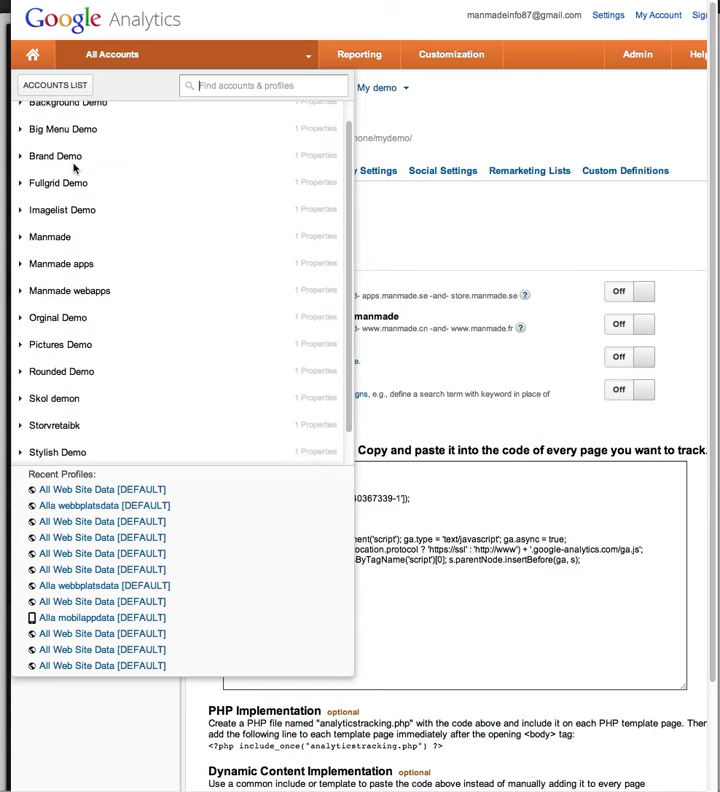
{"action": "scroll", "coordinate": [73, 168], "scroll_direction": "down", "scroll_amount": 1}
{"action": "scroll", "coordinate": [73, 168], "scroll_direction": "down", "scroll_amount": 2}
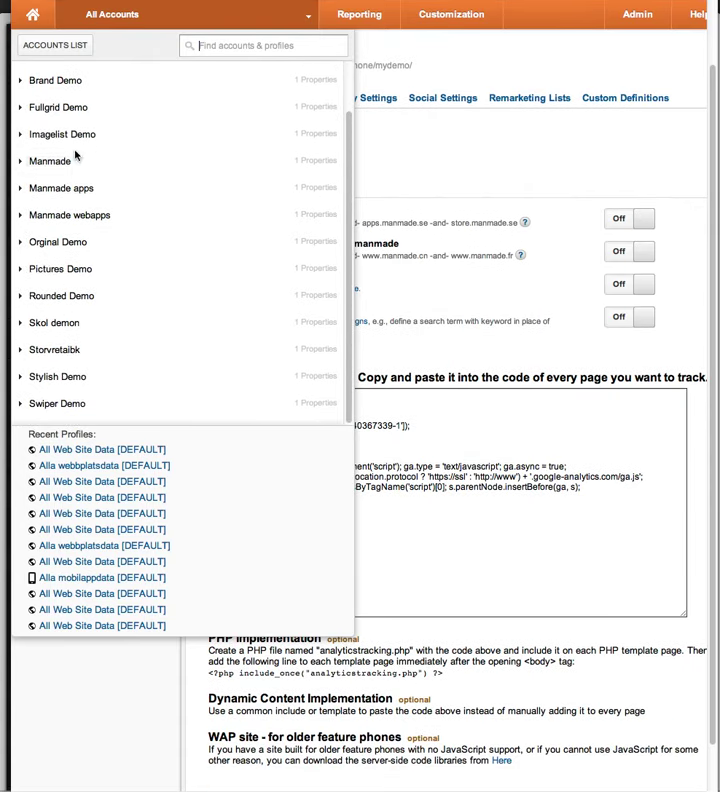
{"action": "scroll", "coordinate": [85, 96], "scroll_direction": "up", "scroll_amount": 1}
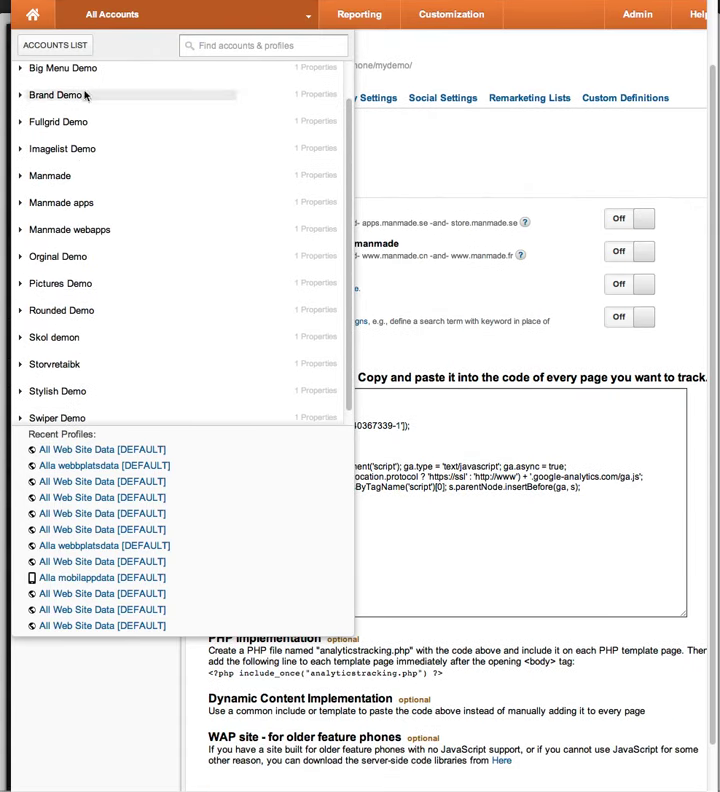
Step: Go to the Analytics home page and open the All Web Site Data report of My demo under My demo account
{"action": "left_click", "coordinate": [42, 15]}
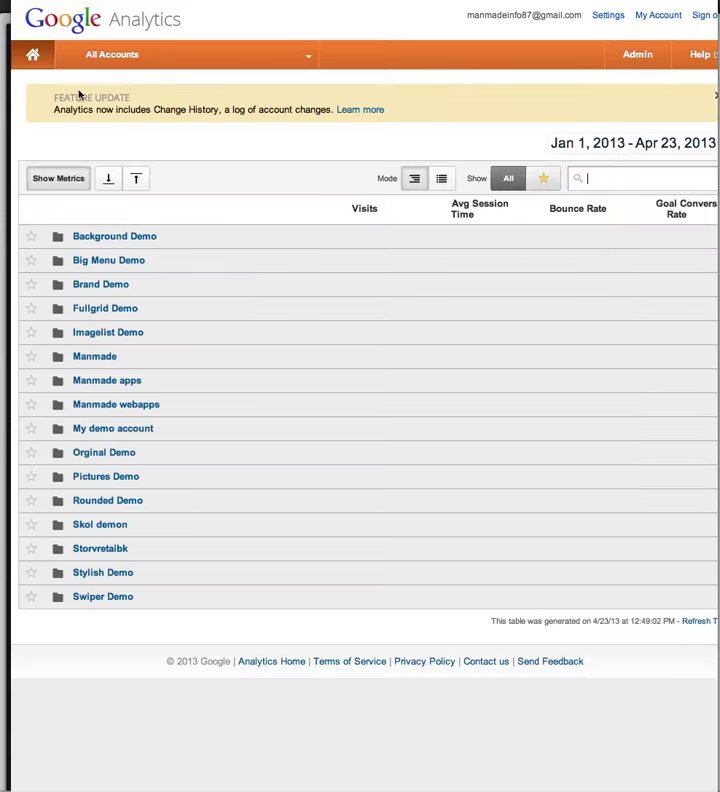
{"action": "left_click", "coordinate": [101, 431]}
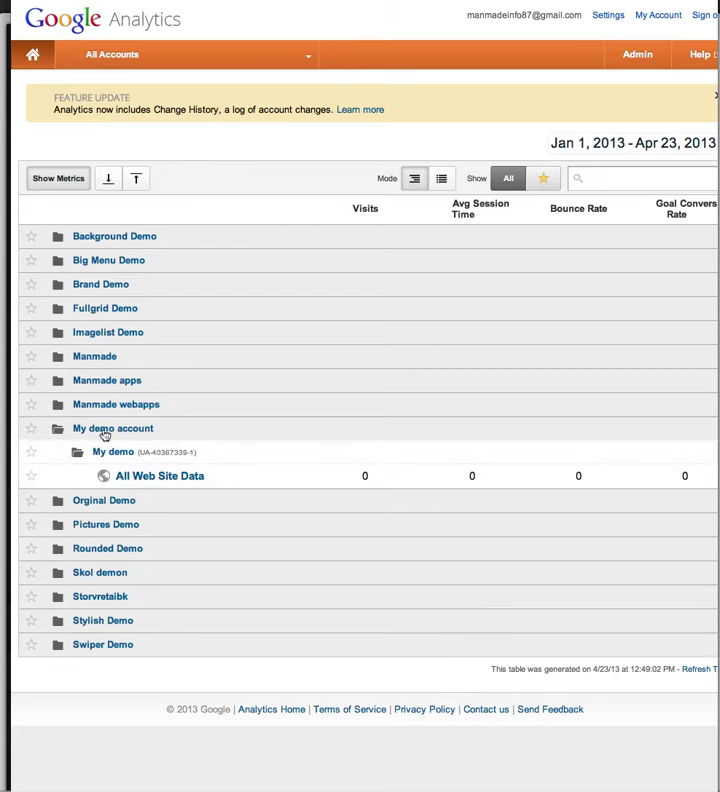
{"action": "left_click", "coordinate": [147, 481]}
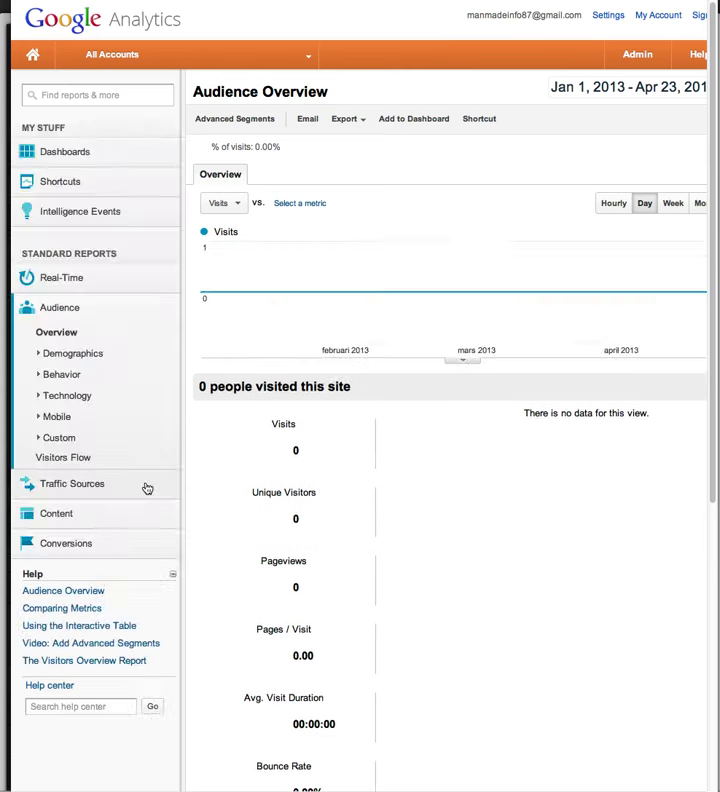